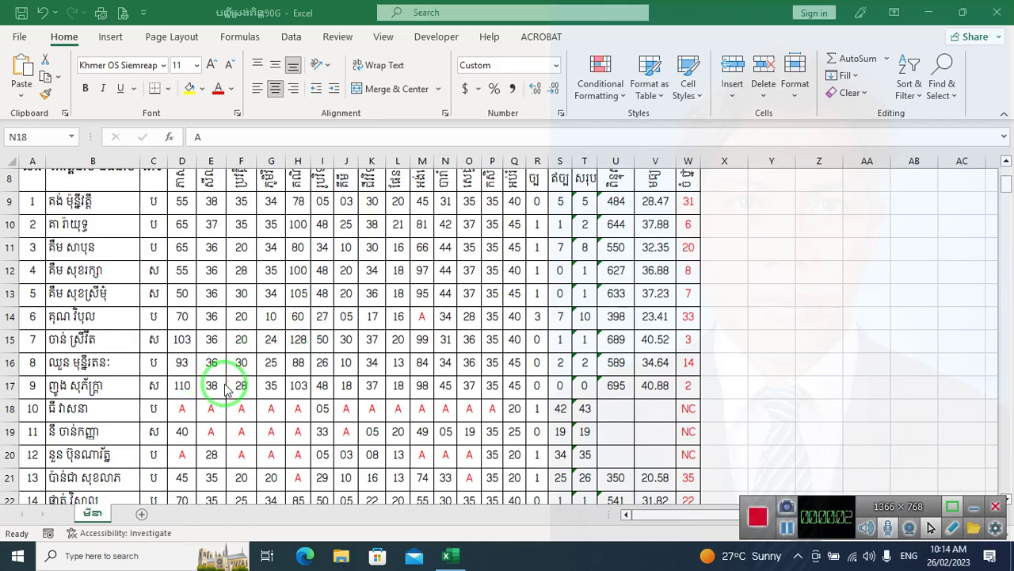
Scroll through the score sheet and point out the red A absence marks around row 21.
scroll(282, 364, down, 2)
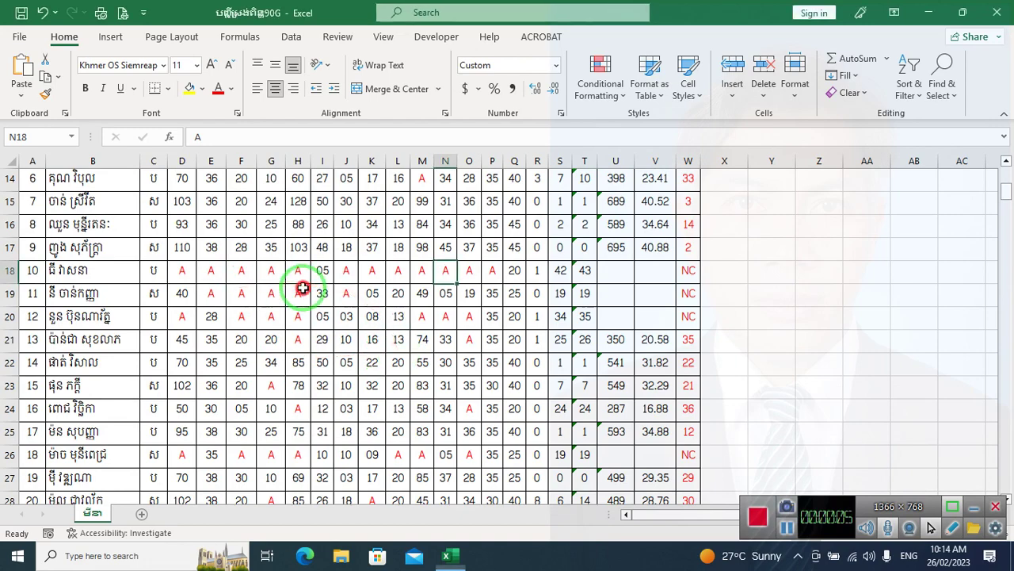
scroll(429, 291, down, 2)
scroll(424, 339, up, 1)
scroll(423, 341, up, 2)
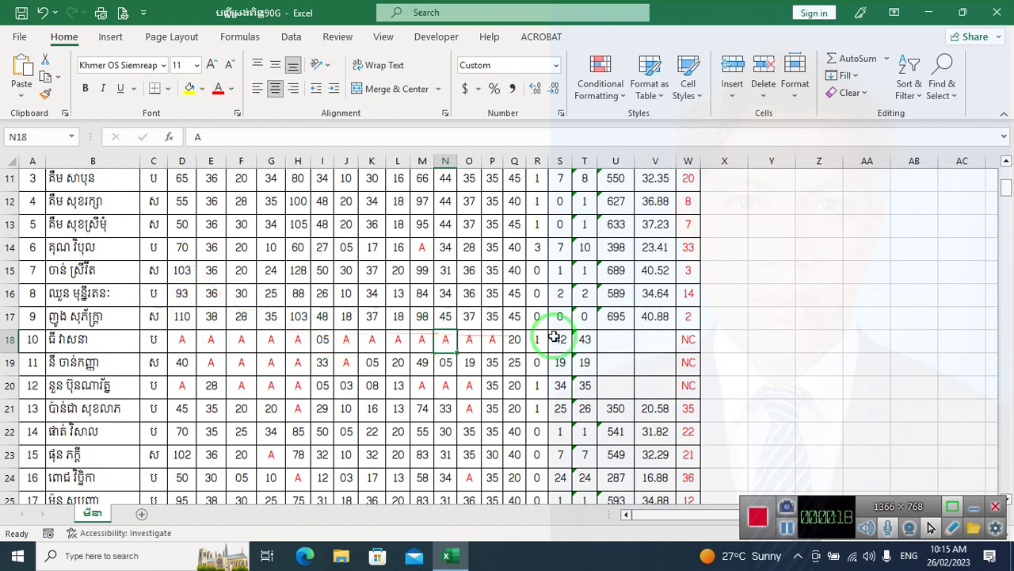
scroll(472, 333, up, 3)
scroll(467, 330, up, 1)
scroll(459, 333, down, 2)
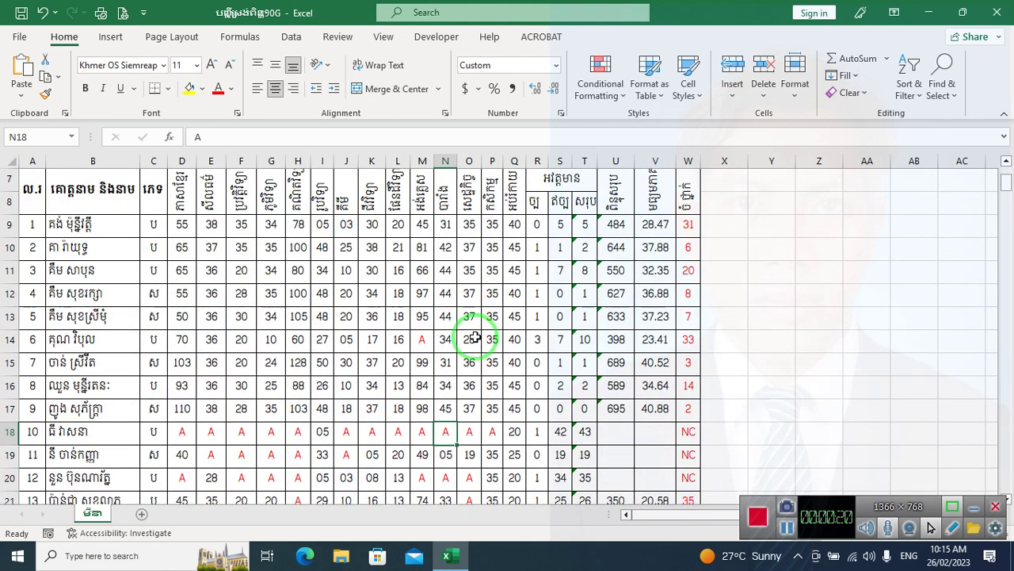
scroll(286, 317, down, 2)
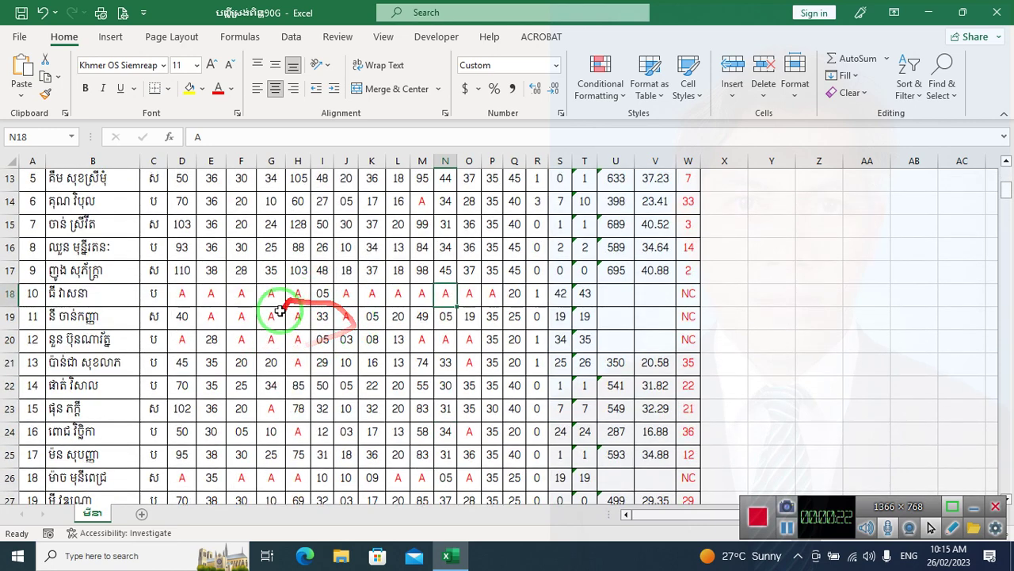
click(281, 356)
click(301, 433)
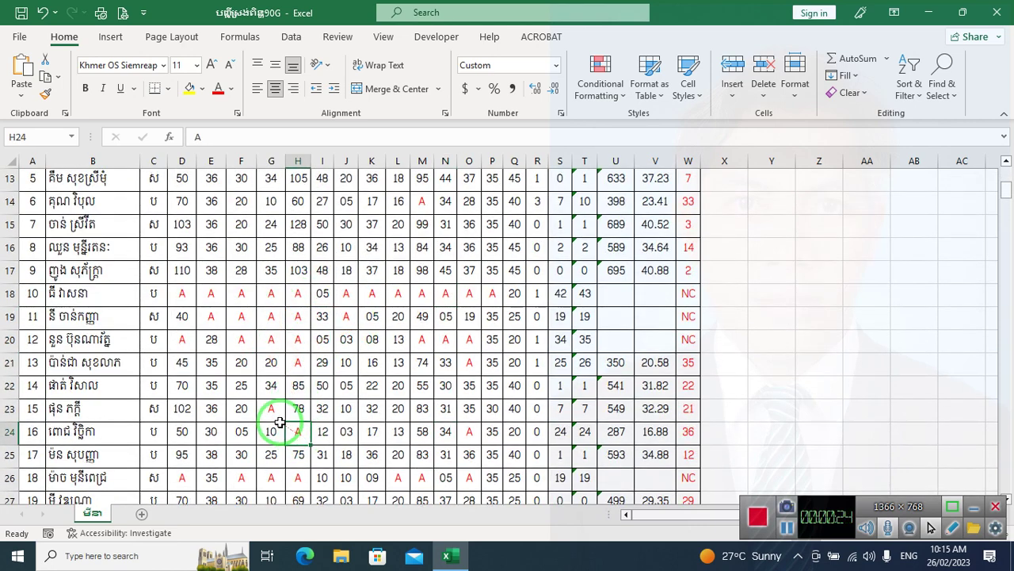
click(466, 432)
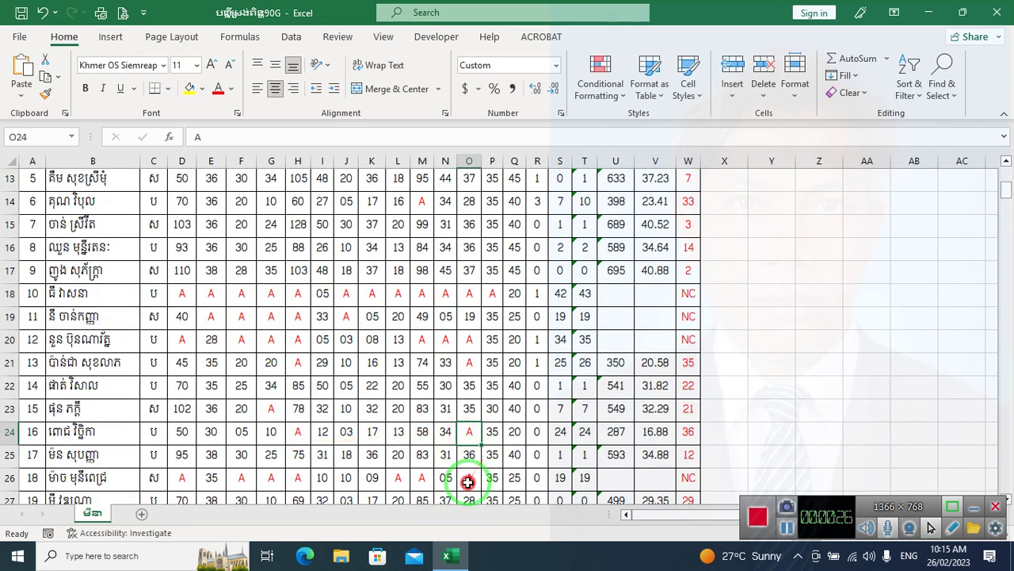
click(397, 477)
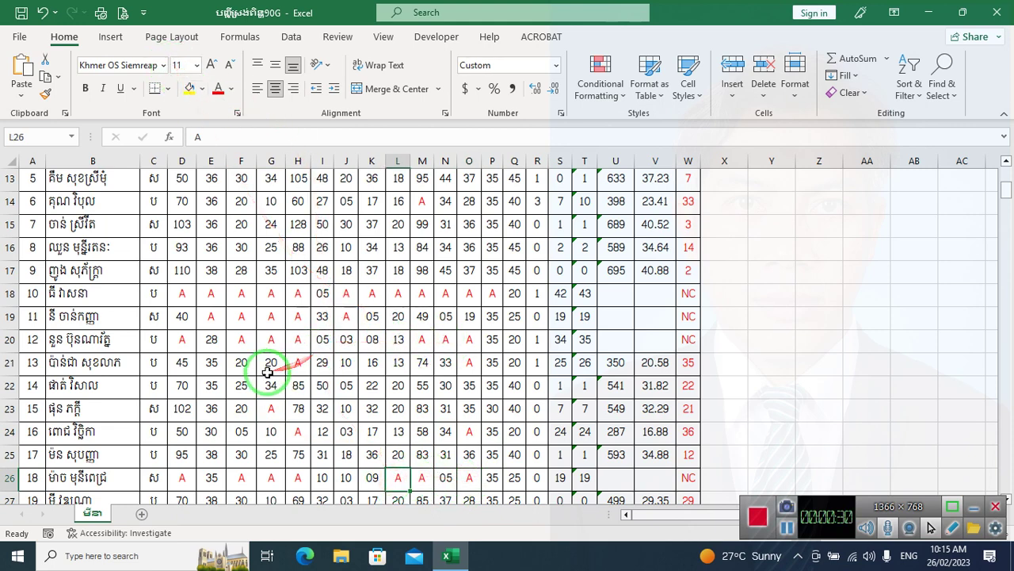
Enter a trial A in D21, then restore its original score of 45.
click(187, 362)
text(A)
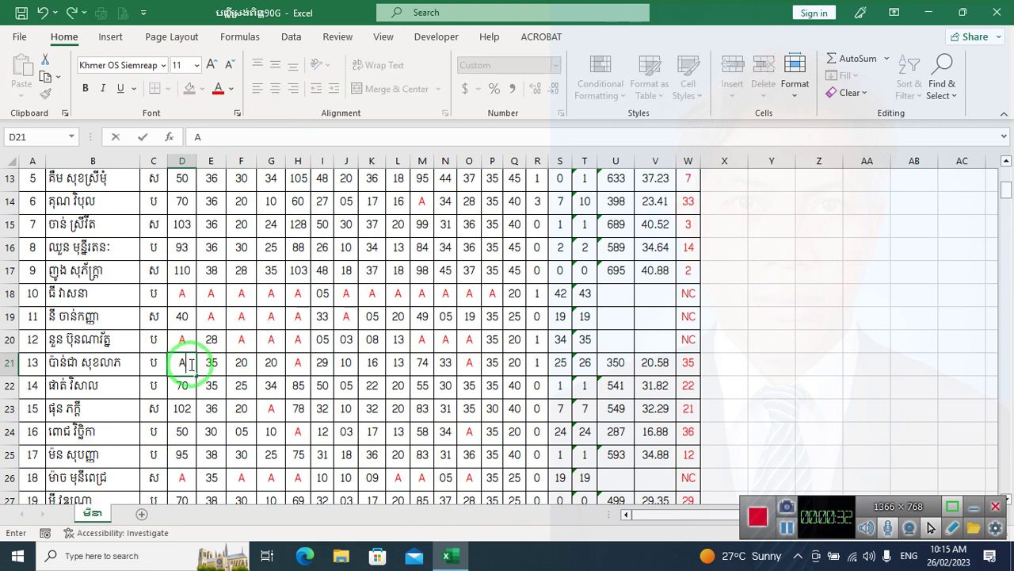
click(239, 395)
click(192, 365)
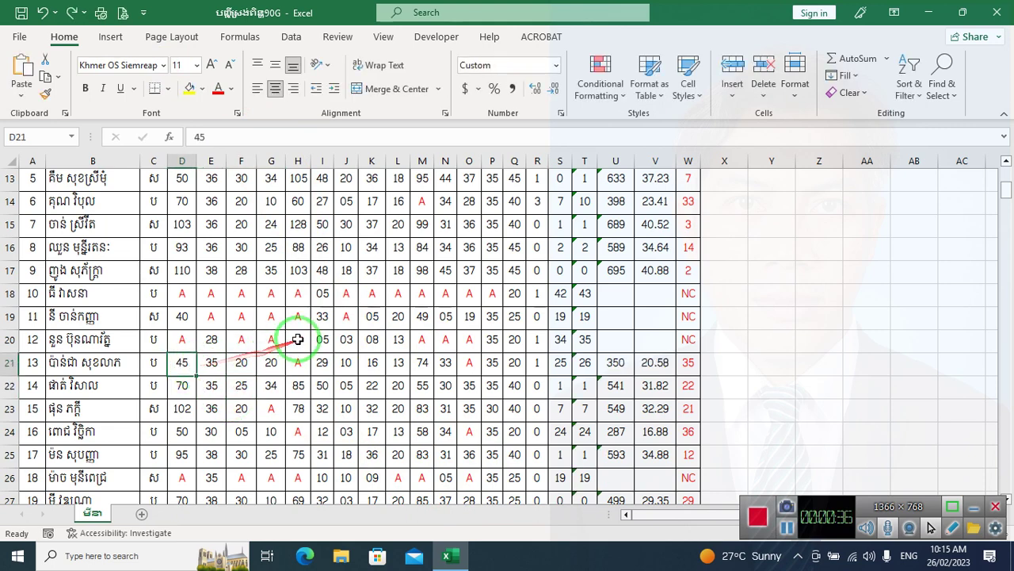
scroll(298, 339, up, 3)
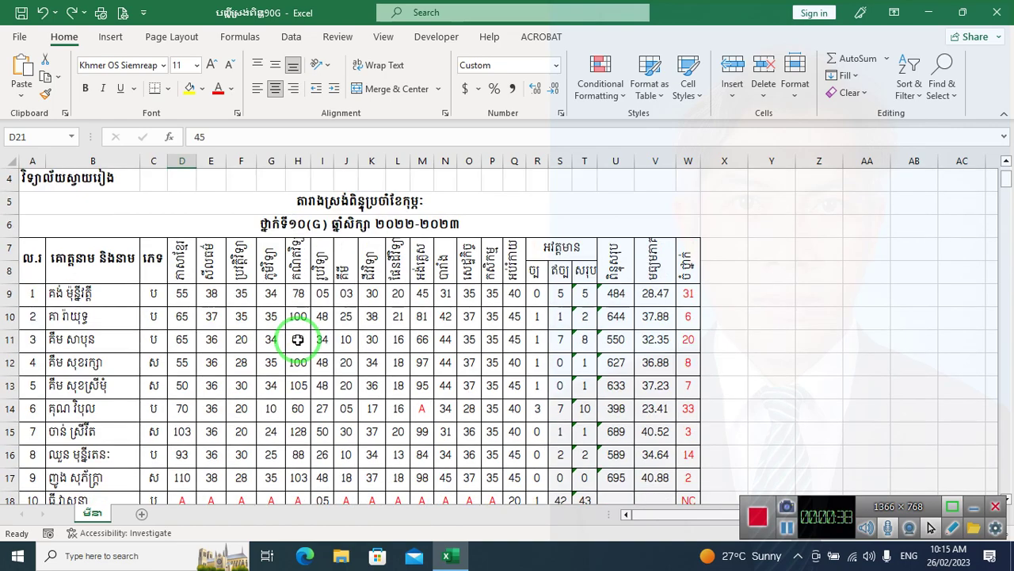
Set the font colour of scores D9:Q53 to black and check that the A marks are black.
mouse_move(181, 293)
mouse_down()
mouse_move(455, 488)
mouse_move(511, 431)
mouse_up()
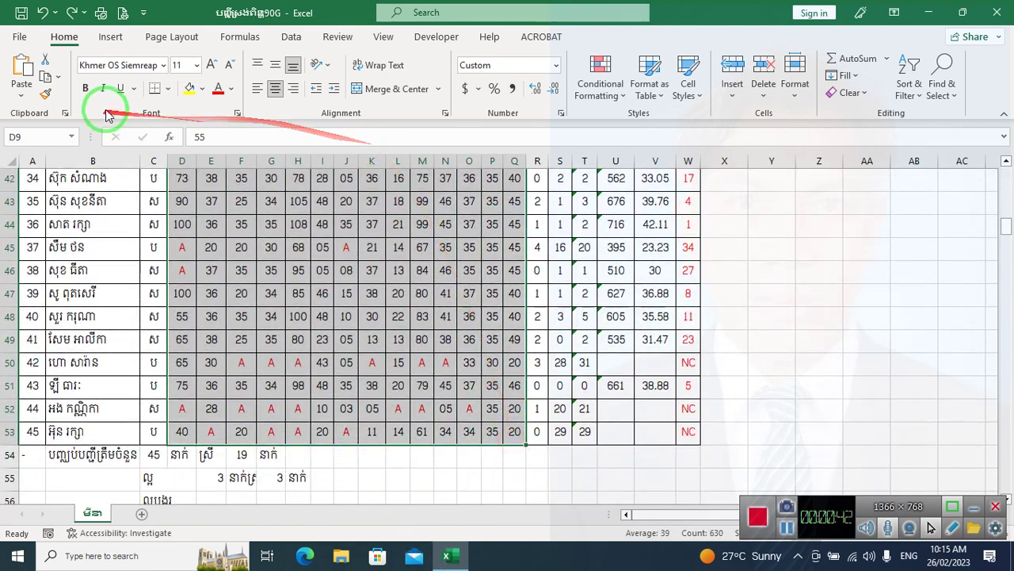
click(231, 88)
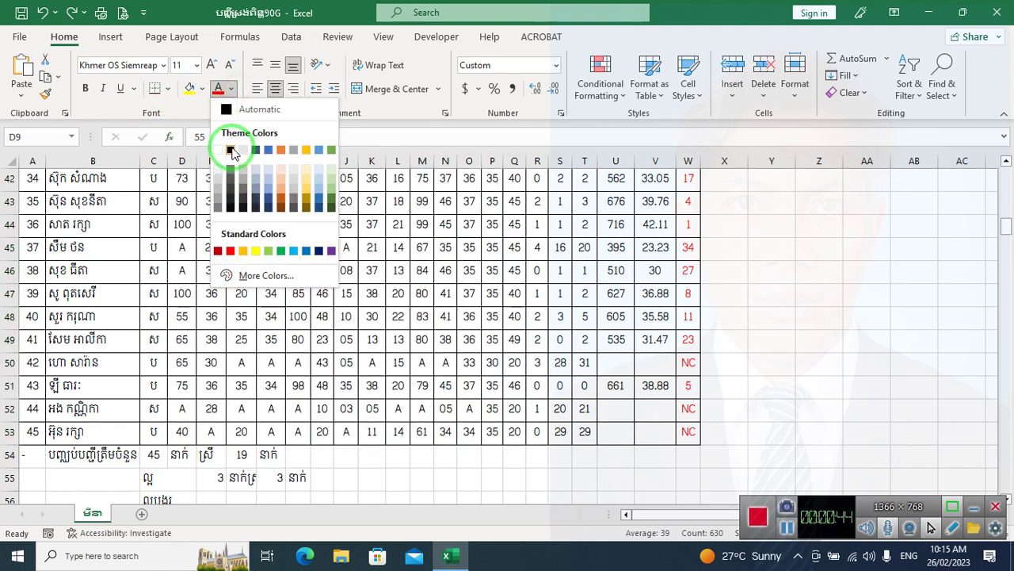
click(231, 151)
scroll(312, 317, up, 15)
scroll(312, 317, down, 3)
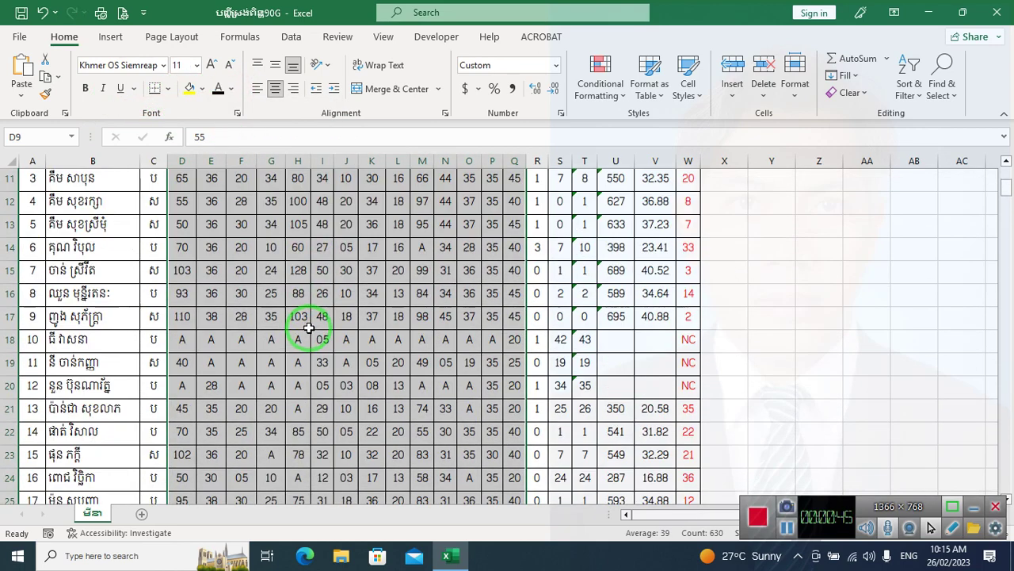
click(863, 316)
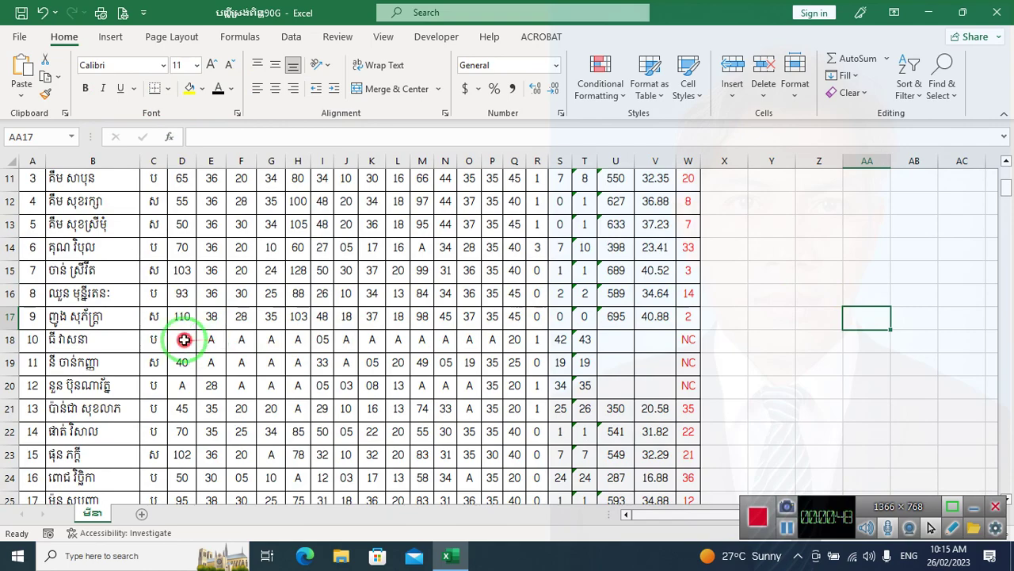
click(234, 334)
click(415, 341)
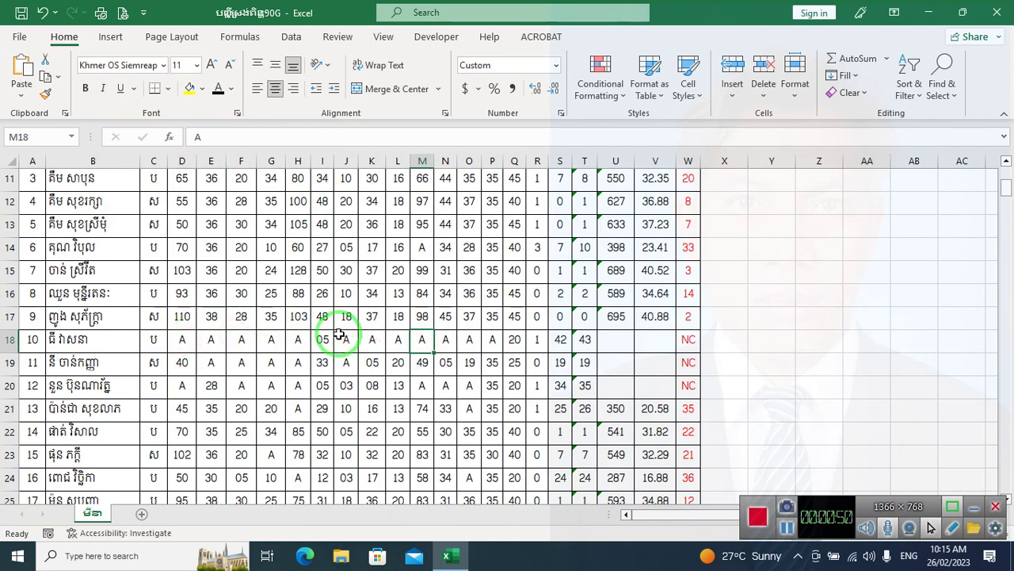
Scroll through the sheet to review the black scores, then reselect the score area.
scroll(339, 334, down, 2)
scroll(473, 274, down, 3)
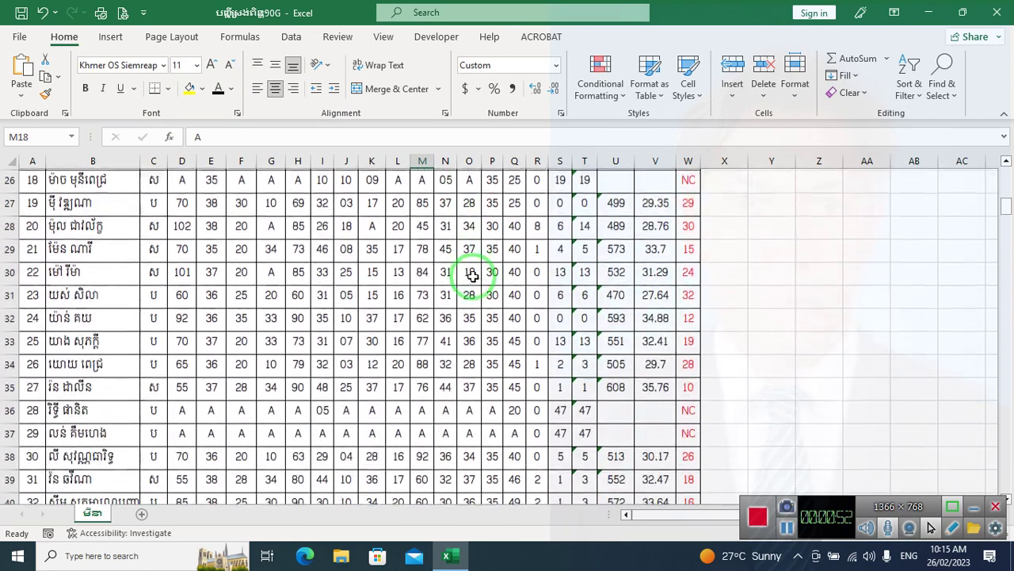
scroll(444, 302, down, 2)
scroll(396, 313, up, 2)
scroll(371, 315, up, 3)
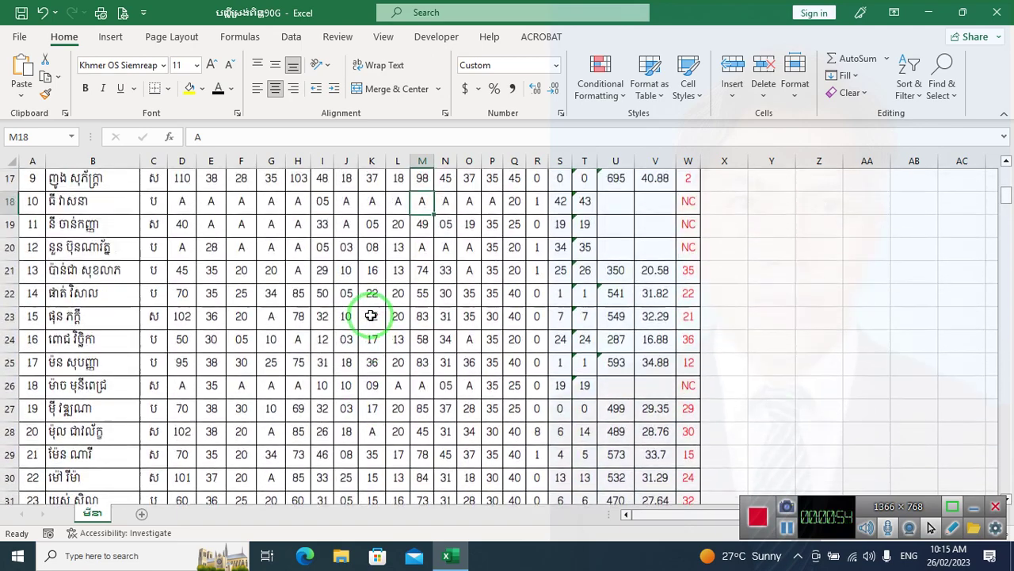
scroll(363, 308, up, 1)
scroll(317, 289, up, 1)
scroll(254, 278, up, 1)
scroll(228, 284, up, 2)
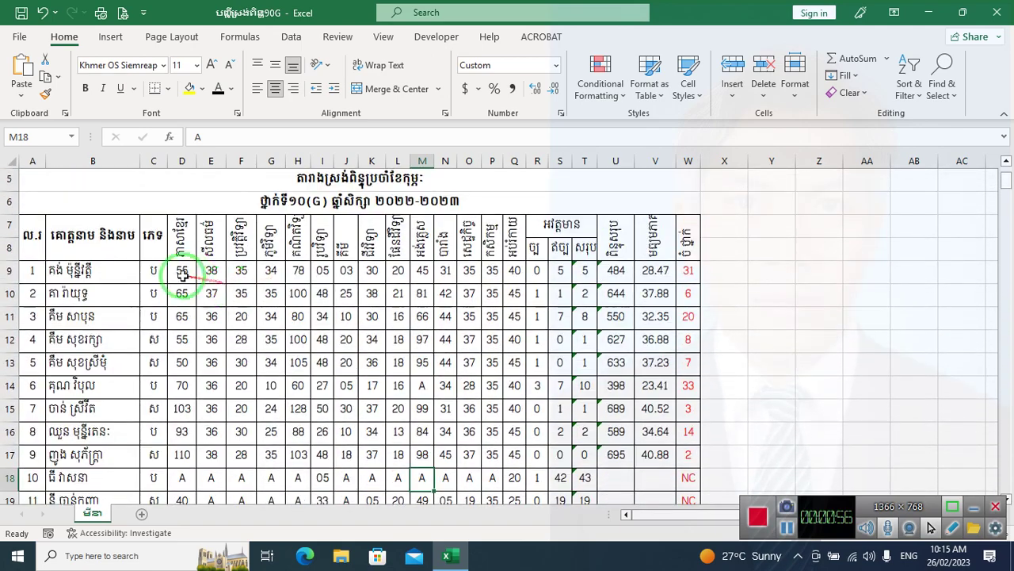
mouse_move(184, 272)
mouse_down()
mouse_move(455, 339)
mouse_move(492, 533)
mouse_move(508, 482)
mouse_move(507, 511)
mouse_move(509, 471)
mouse_move(502, 558)
mouse_move(531, 343)
mouse_move(486, 313)
mouse_up()
Try Quick Analysis (Ctrl+Q) on the scores, dismiss it, and open the Conditional Formatting dropdown.
scroll(490, 313, up, 15)
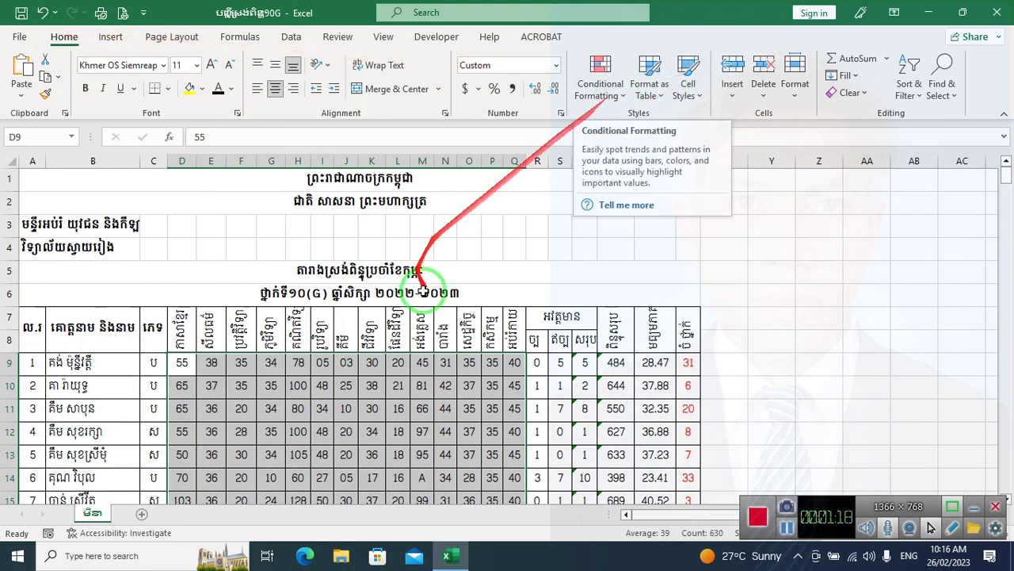
key(ctrl+q)
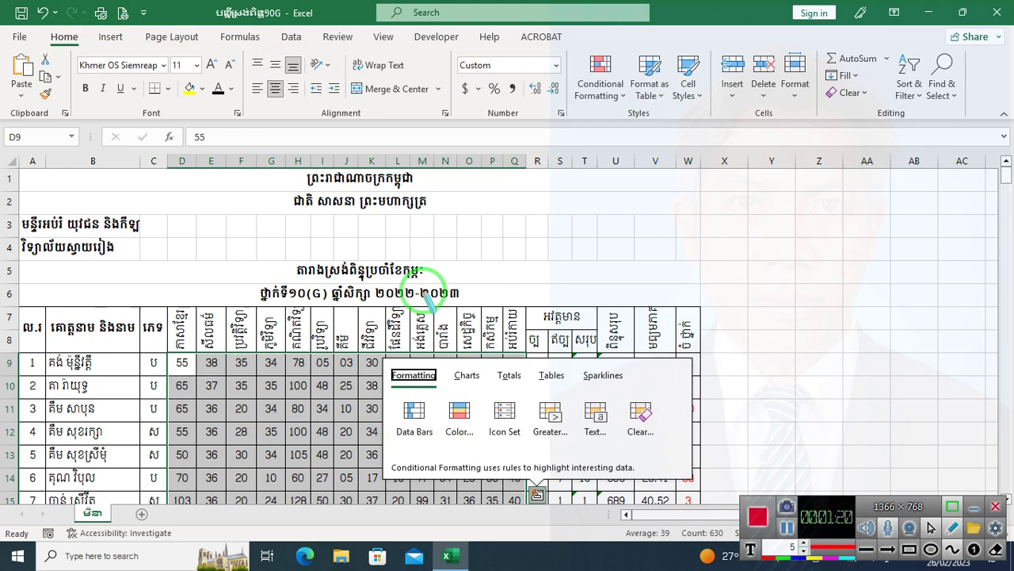
mouse_move(36, 28)
mouse_down()
mouse_move(63, 19)
mouse_move(574, 111)
mouse_move(650, 61)
mouse_move(576, 58)
mouse_up()
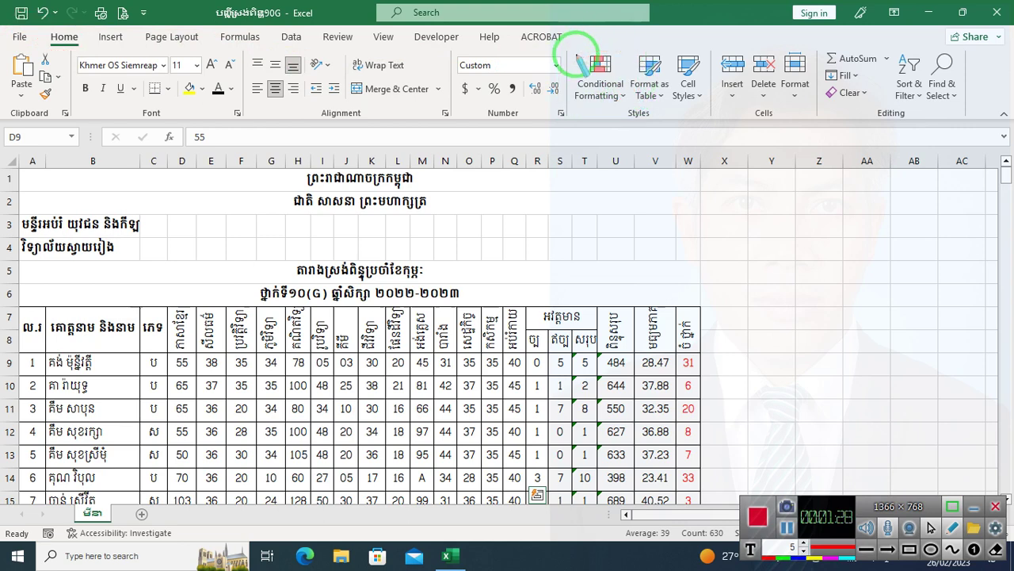
key(Escape)
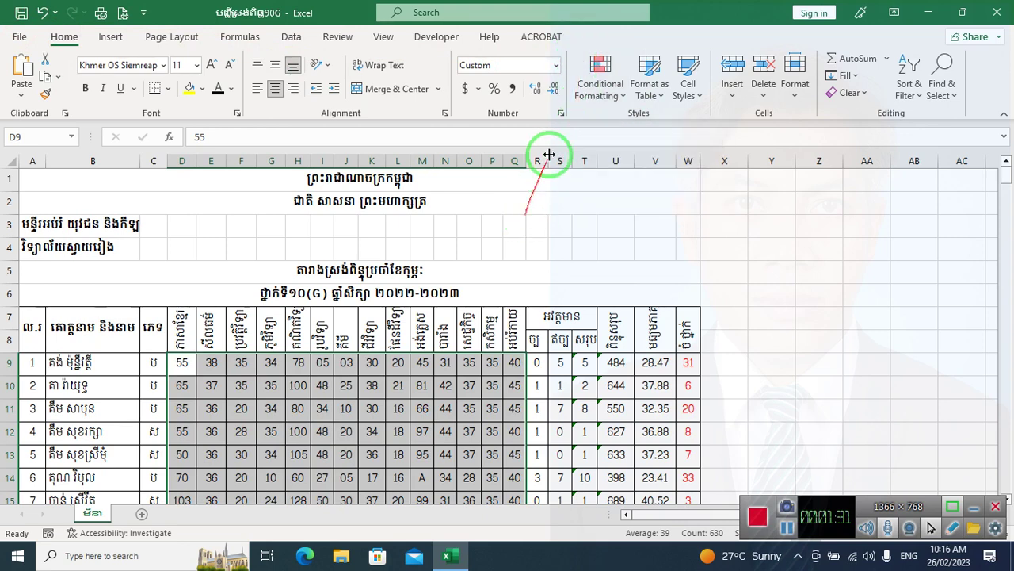
click(620, 96)
mouse_move(624, 319)
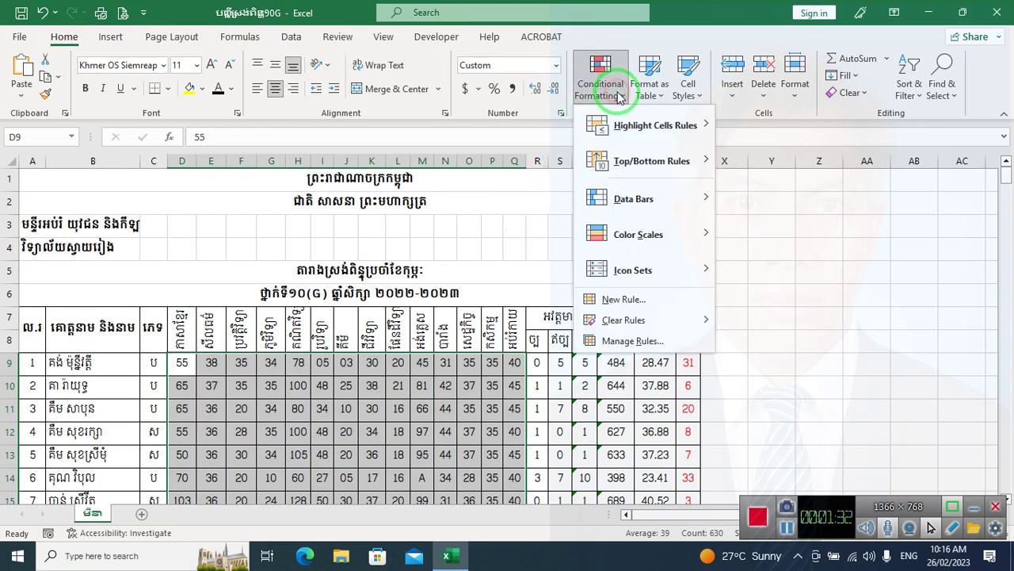
click(641, 301)
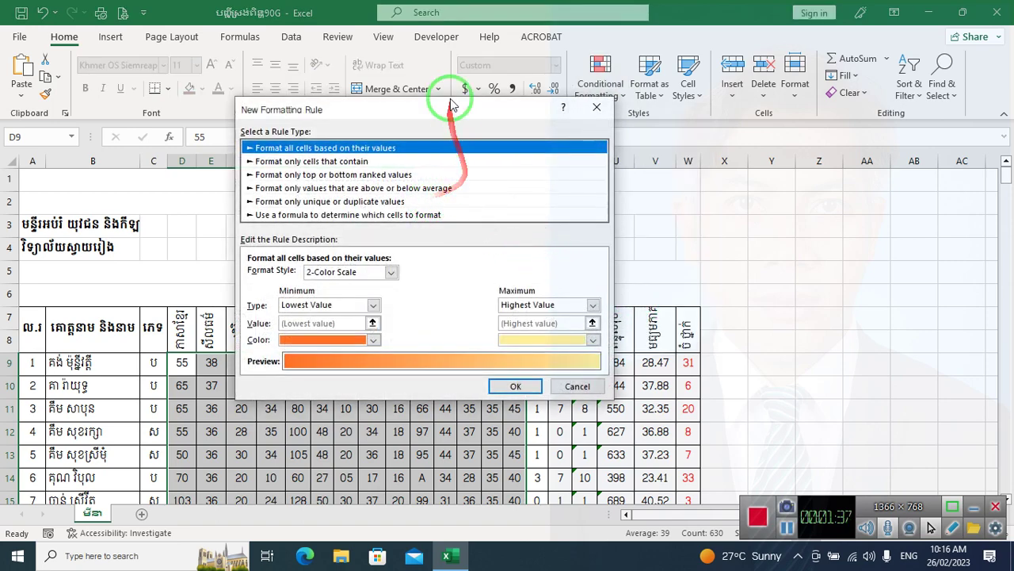
drag(451, 105, 562, 92)
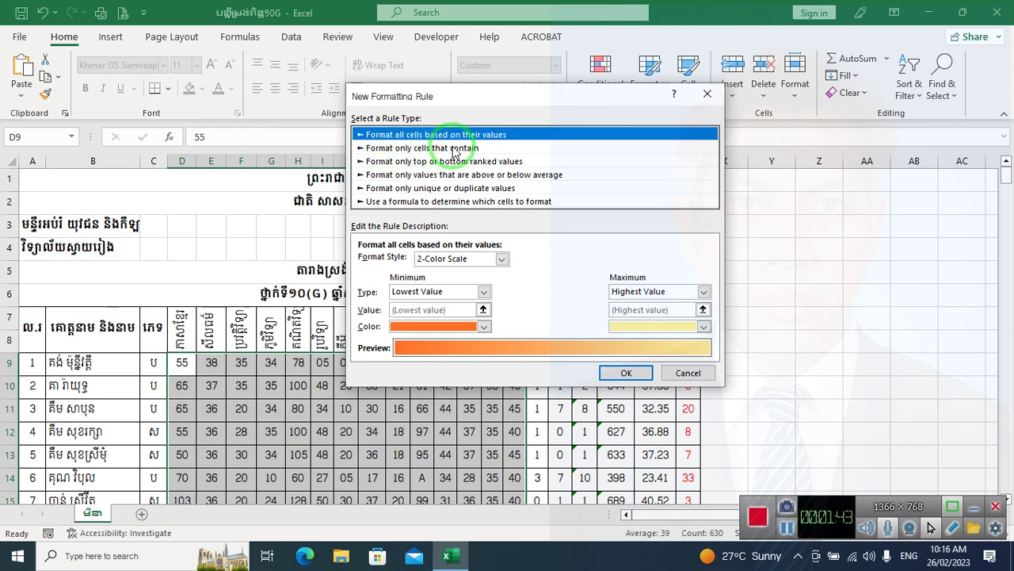
key(ctrl+alt+d)
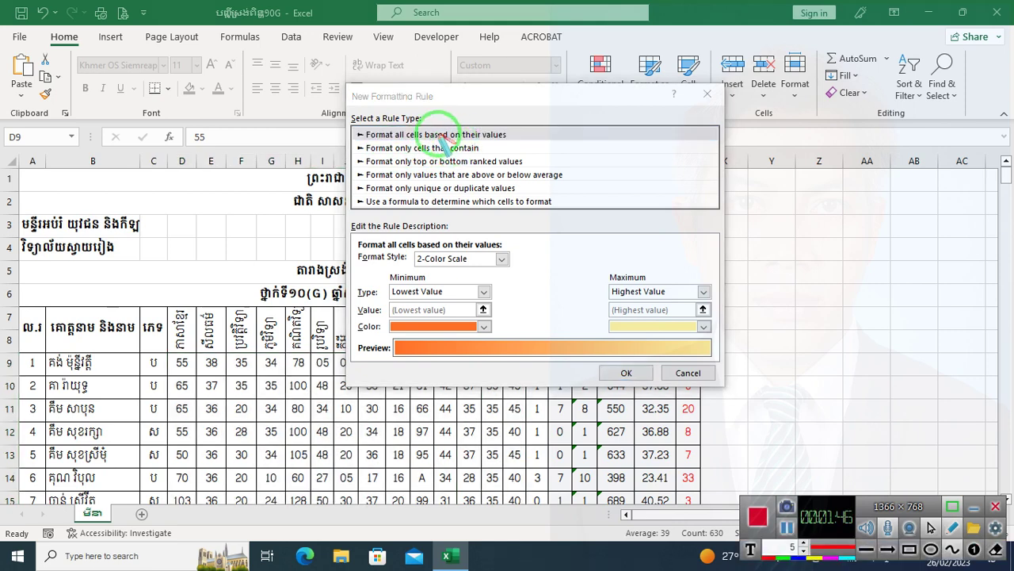
mouse_move(443, 141)
mouse_down()
mouse_move(371, 151)
mouse_move(448, 144)
mouse_move(361, 142)
mouse_up()
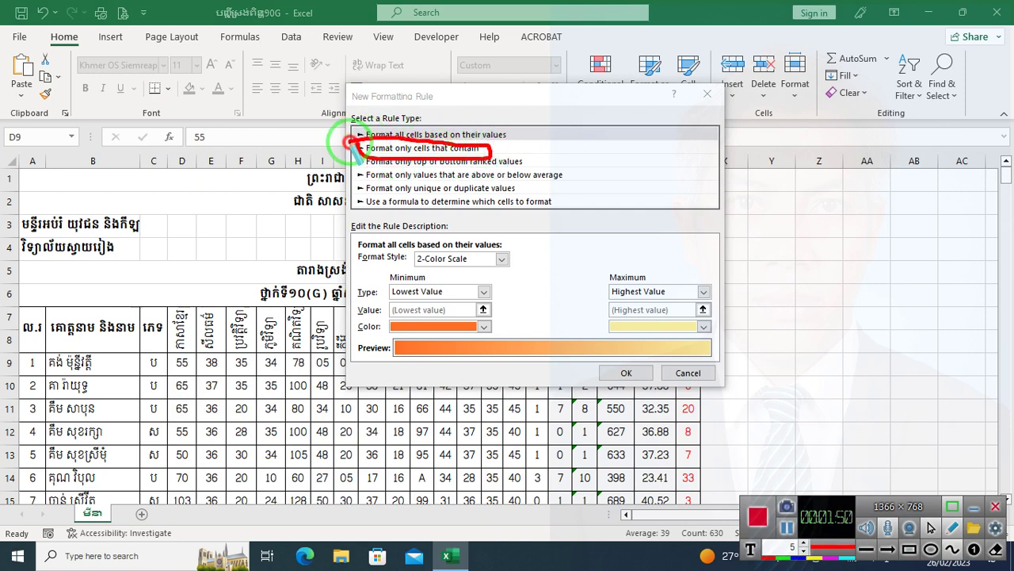
key(ctrl+z)
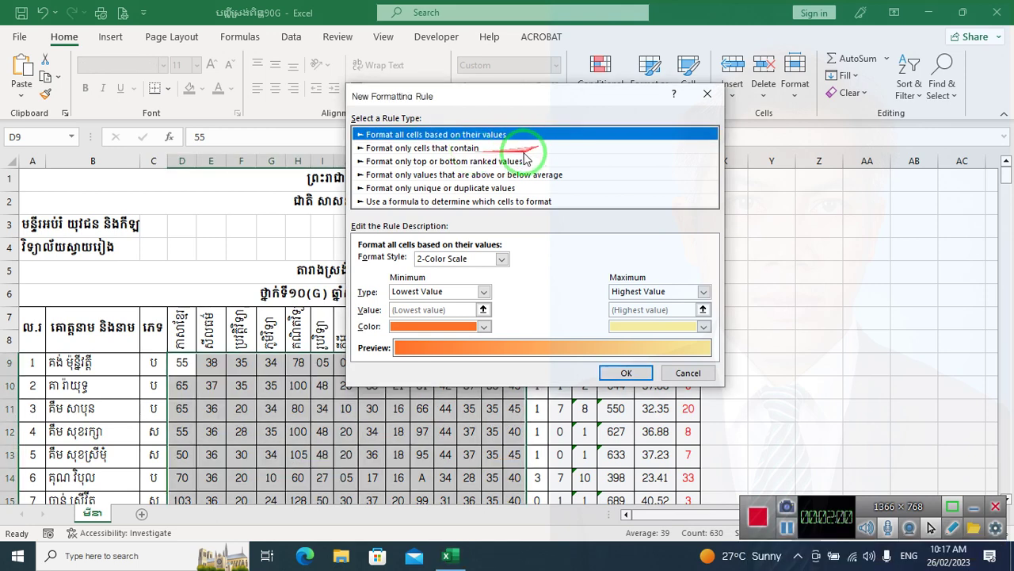
Choose 'Format only cells that contain' with Cell Value 'equal to', and enter A as the value.
click(483, 149)
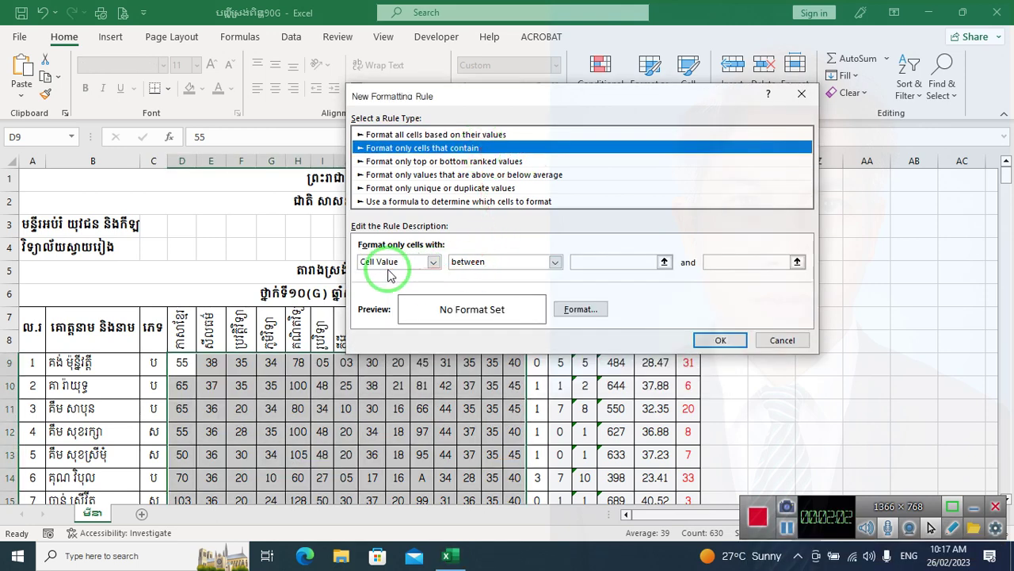
click(434, 264)
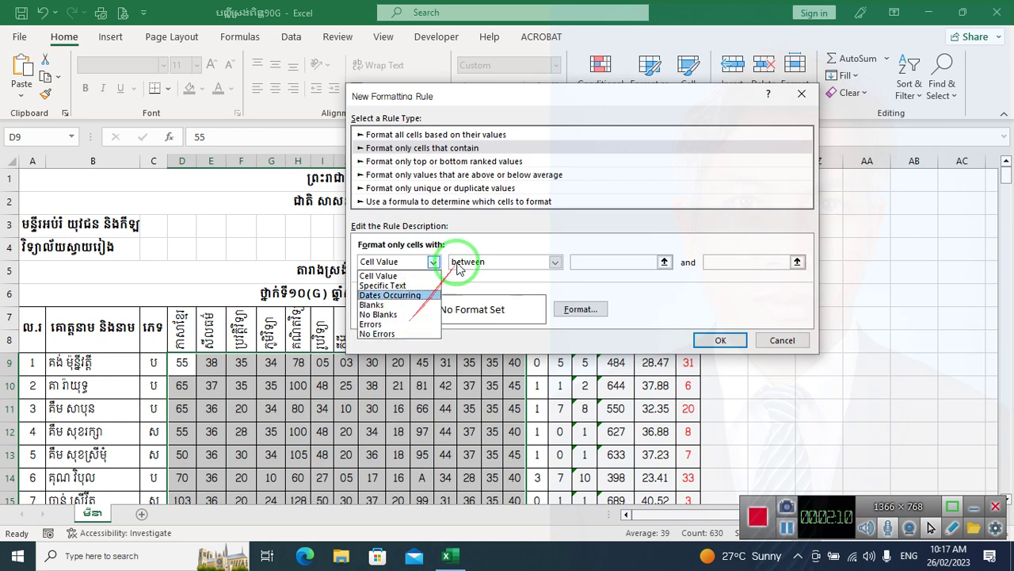
click(475, 244)
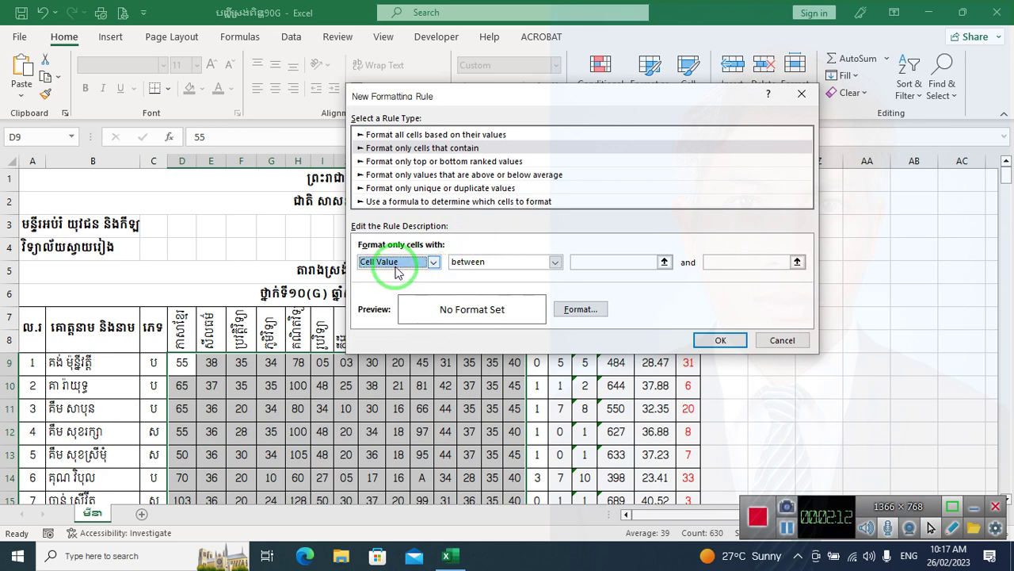
drag(198, 366, 242, 366)
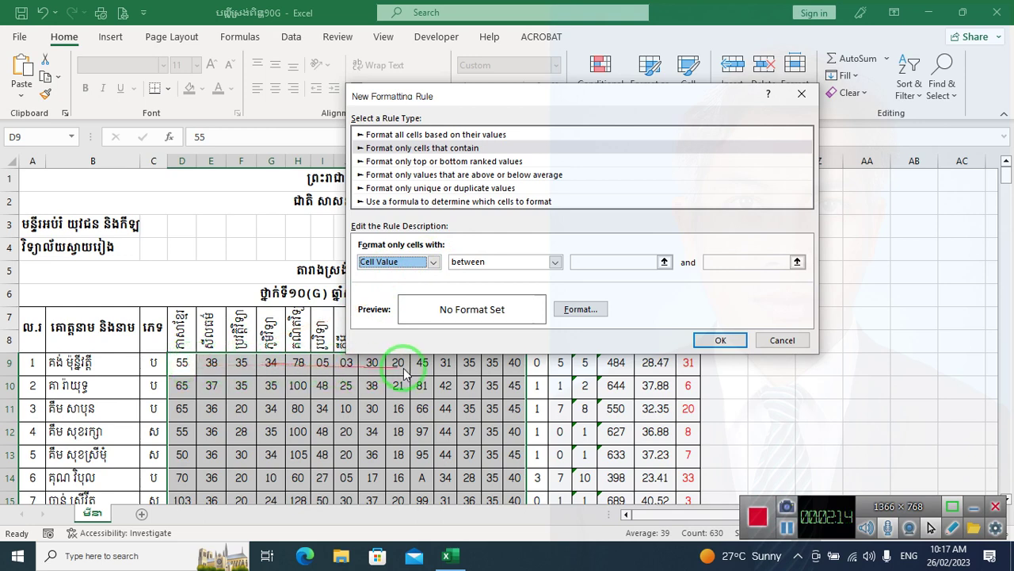
click(553, 264)
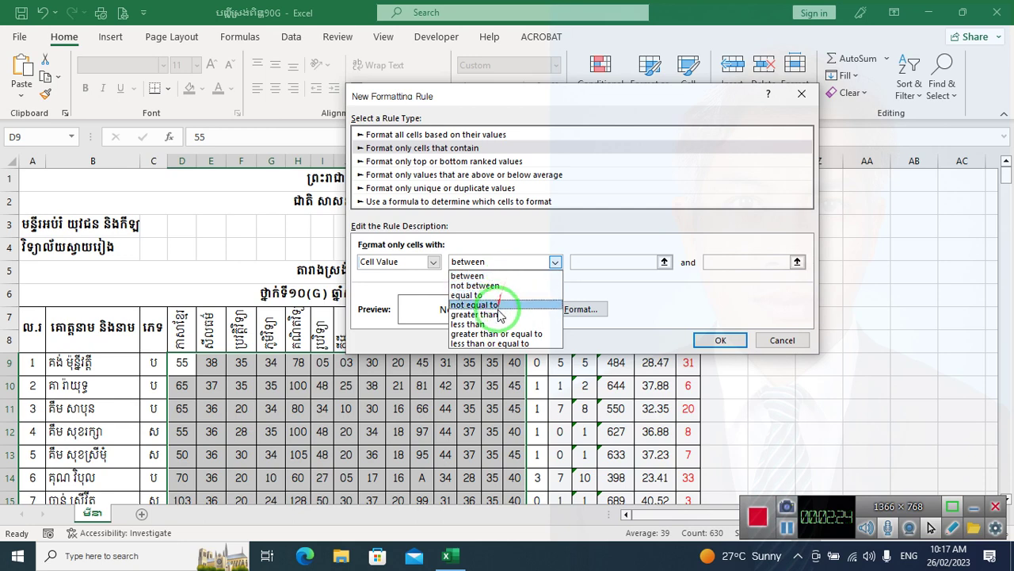
click(483, 296)
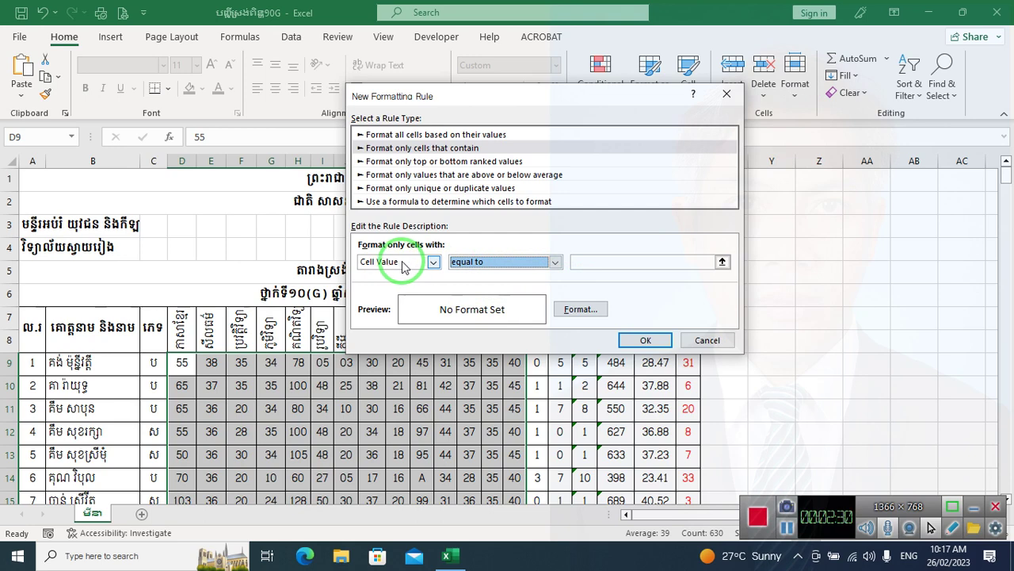
click(583, 262)
text(A)
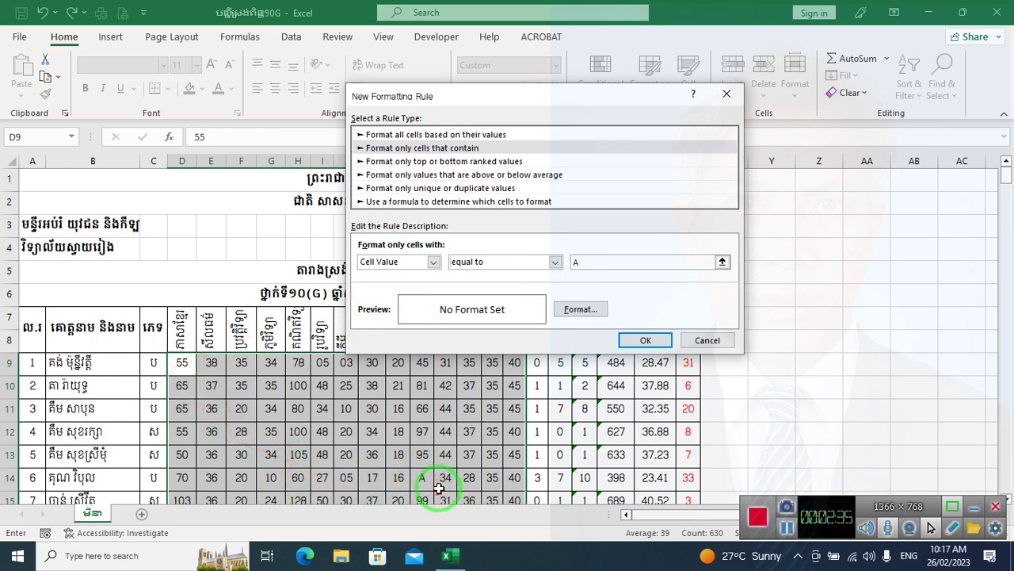
In the rule's Format Cells dialog, set the font colour to standard red and confirm.
click(578, 309)
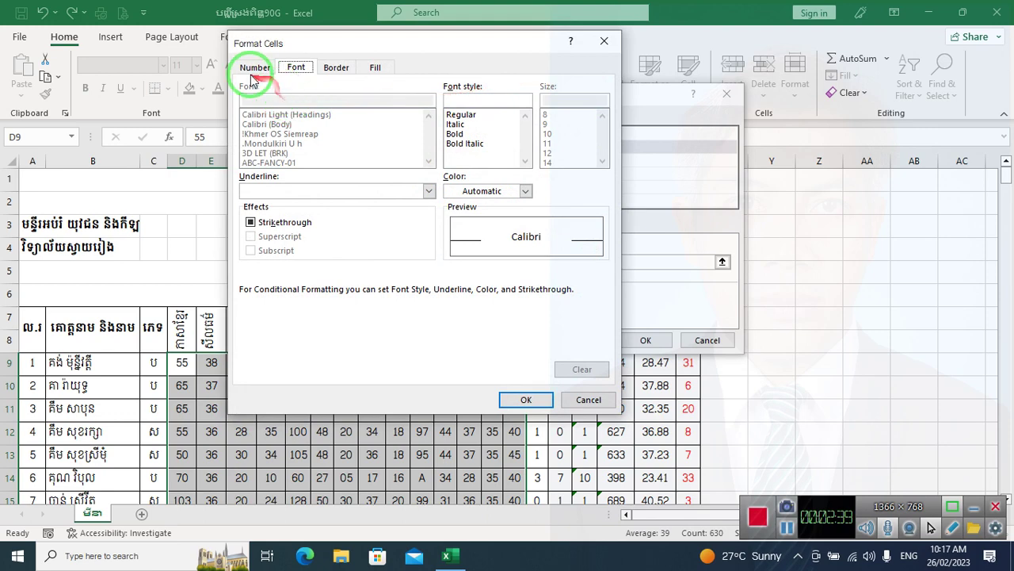
click(254, 67)
click(297, 67)
click(336, 69)
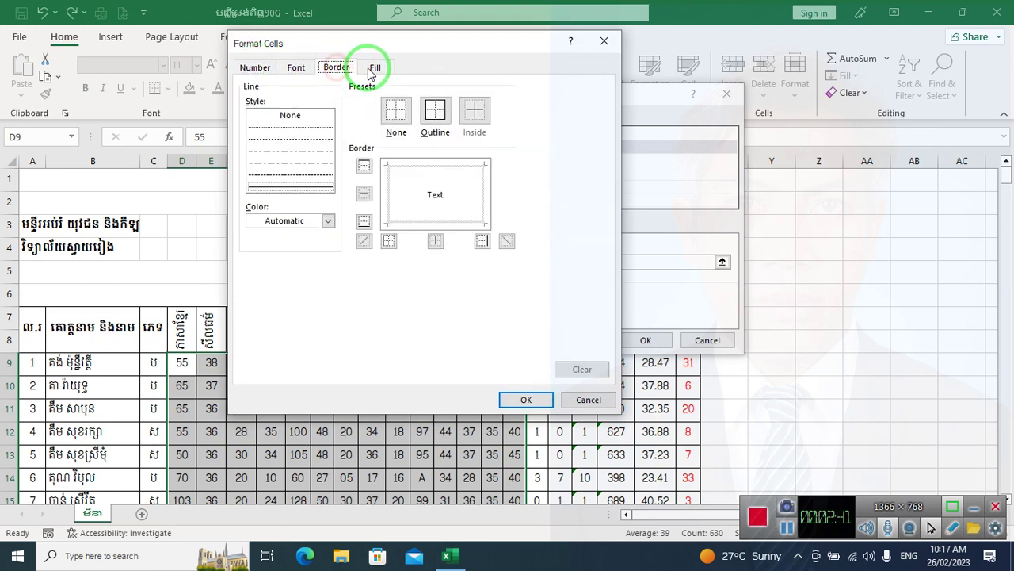
click(372, 68)
click(293, 68)
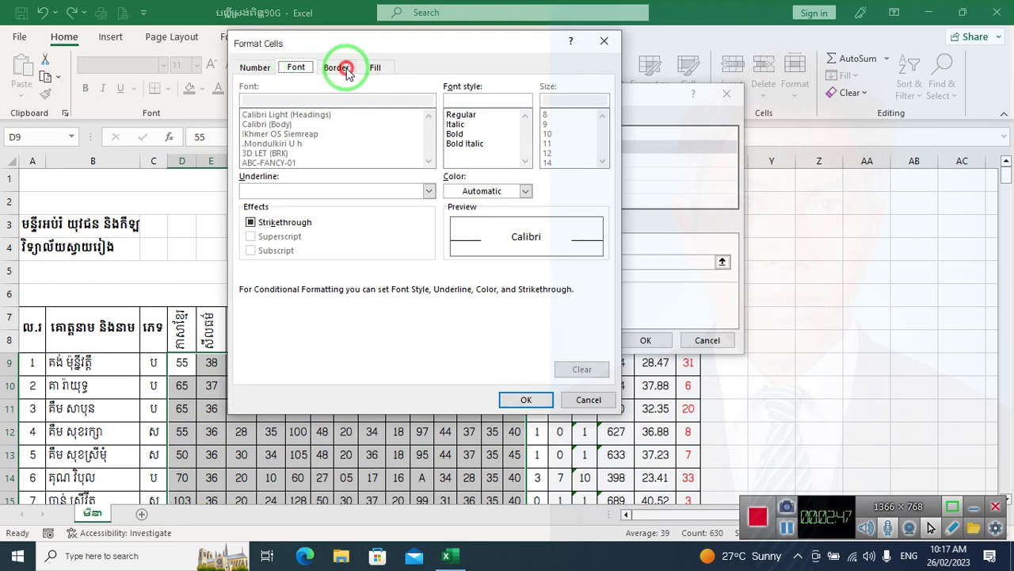
click(346, 70)
click(374, 68)
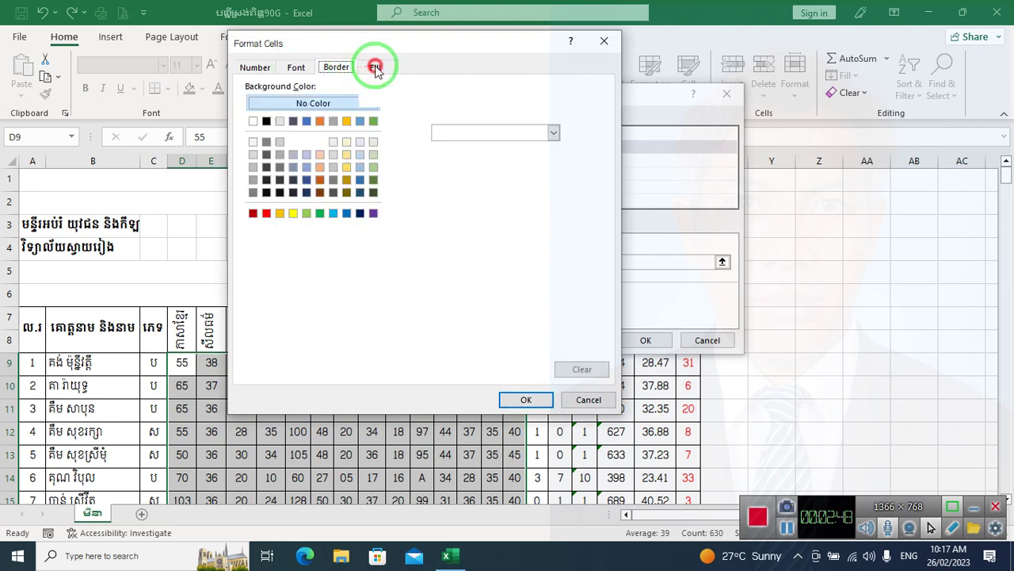
click(293, 68)
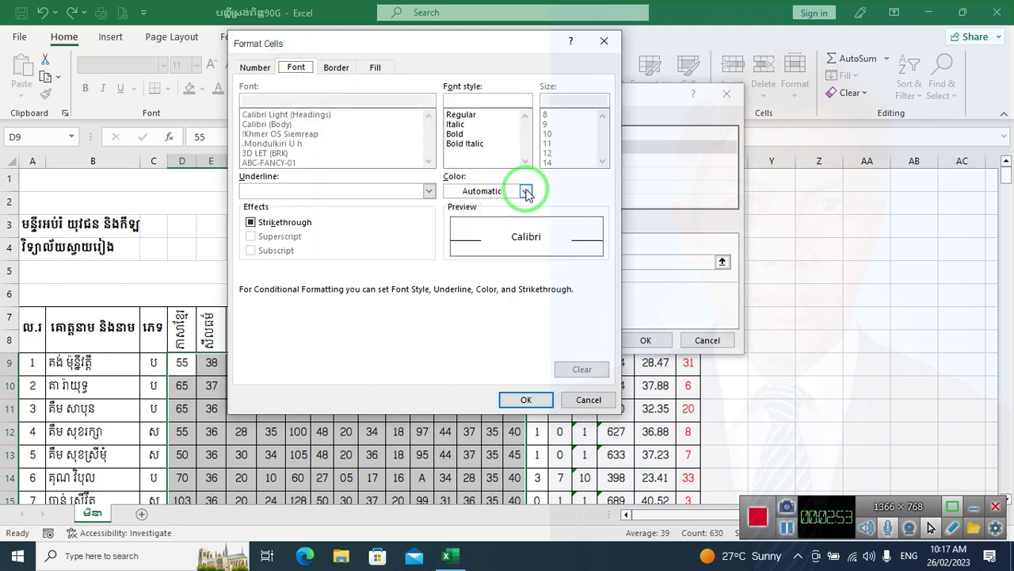
click(525, 191)
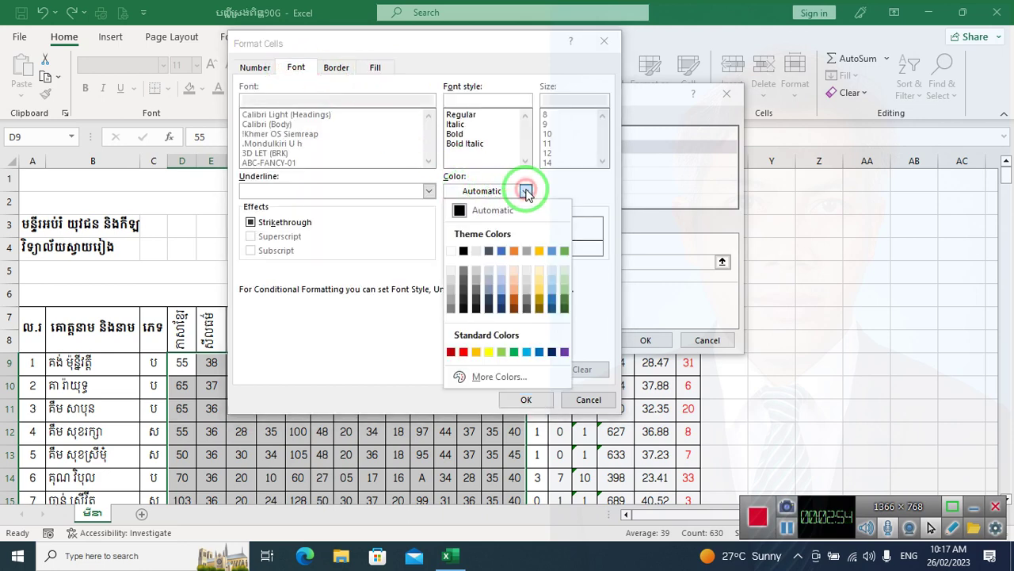
click(465, 352)
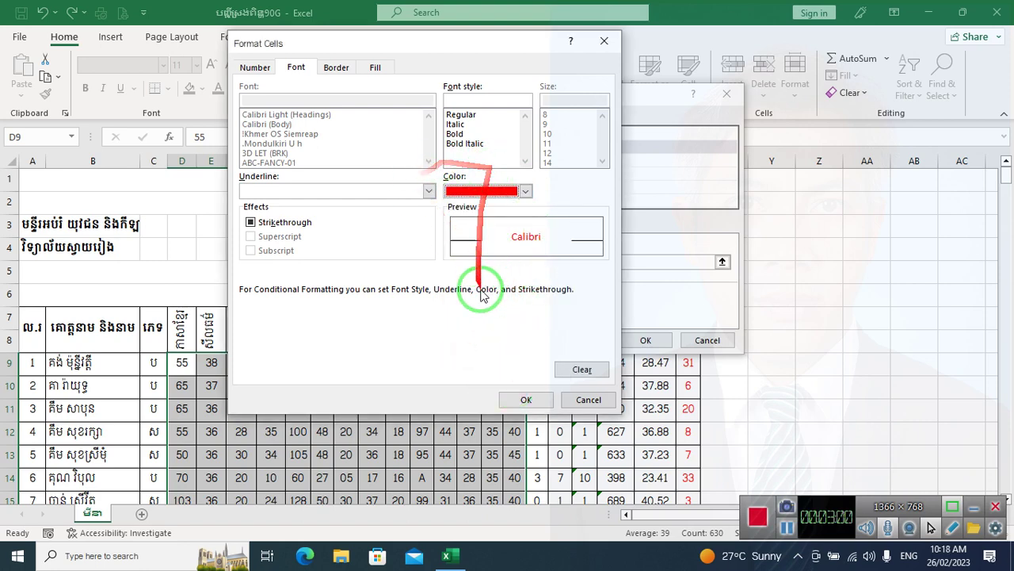
click(525, 399)
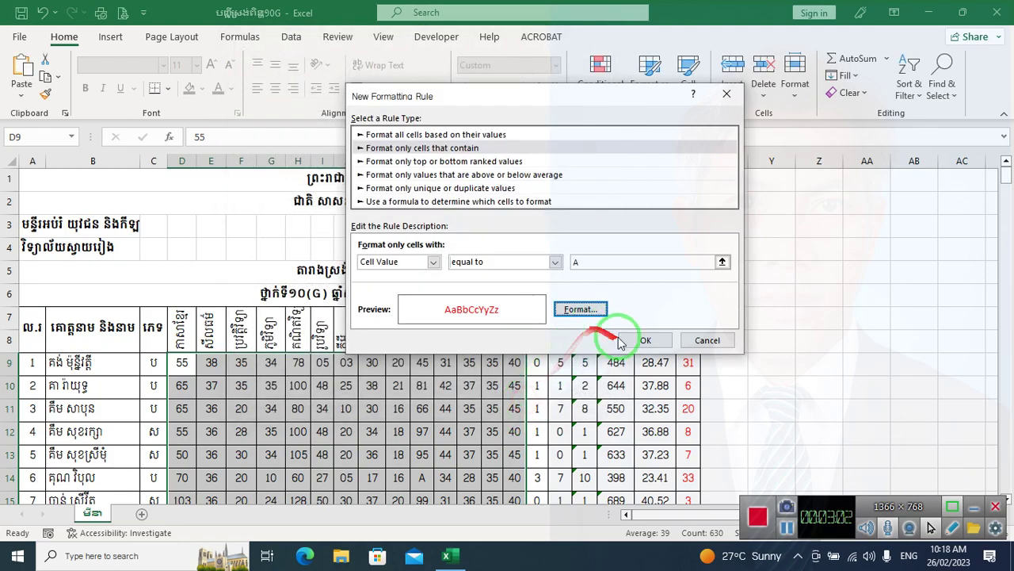
Apply the equal-to-A rule and scroll down to check the red A marks.
click(645, 340)
scroll(328, 356, down, 3)
scroll(396, 317, down, 1)
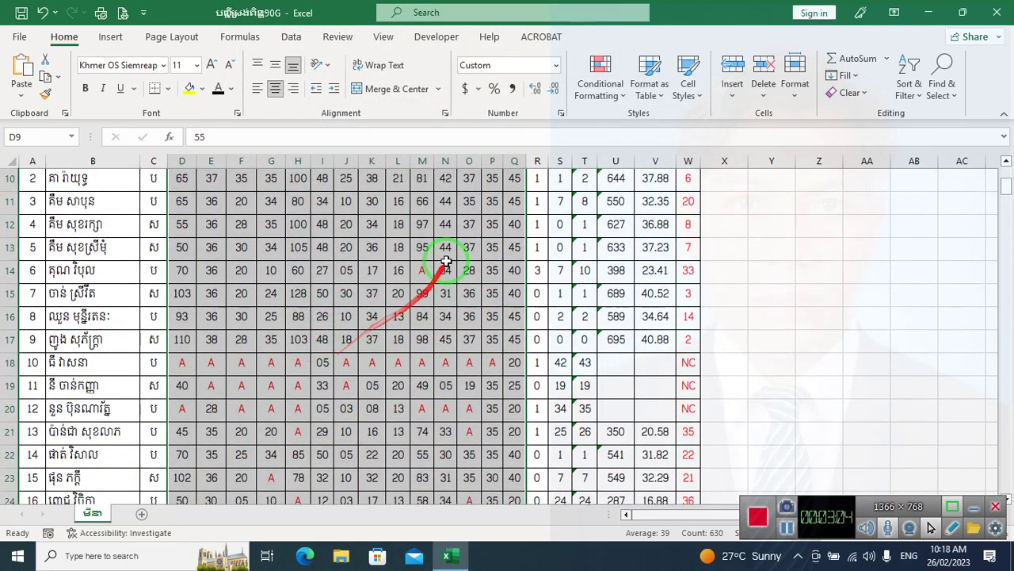
scroll(418, 278, down, 4)
scroll(418, 317, down, 1)
scroll(419, 333, down, 1)
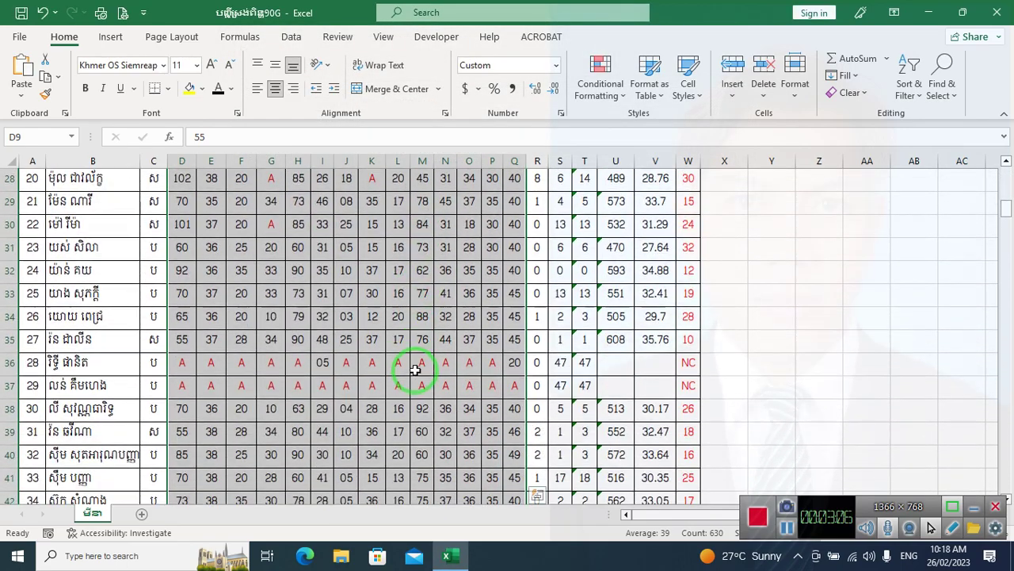
scroll(415, 370, down, 2)
scroll(388, 348, down, 1)
Test the rule by typing A into E39, then undo the test entry.
click(210, 230)
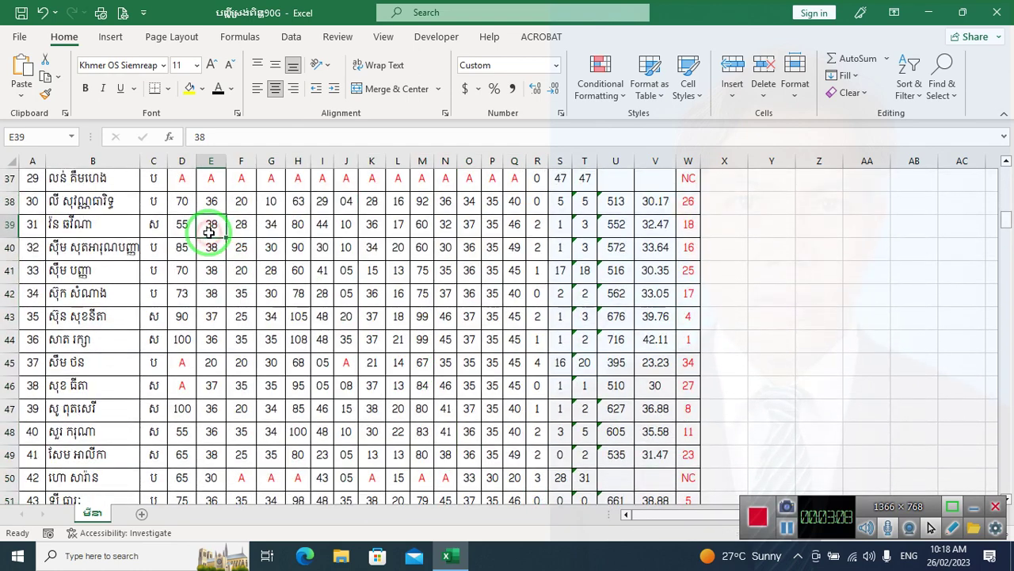
text(A)
click(241, 270)
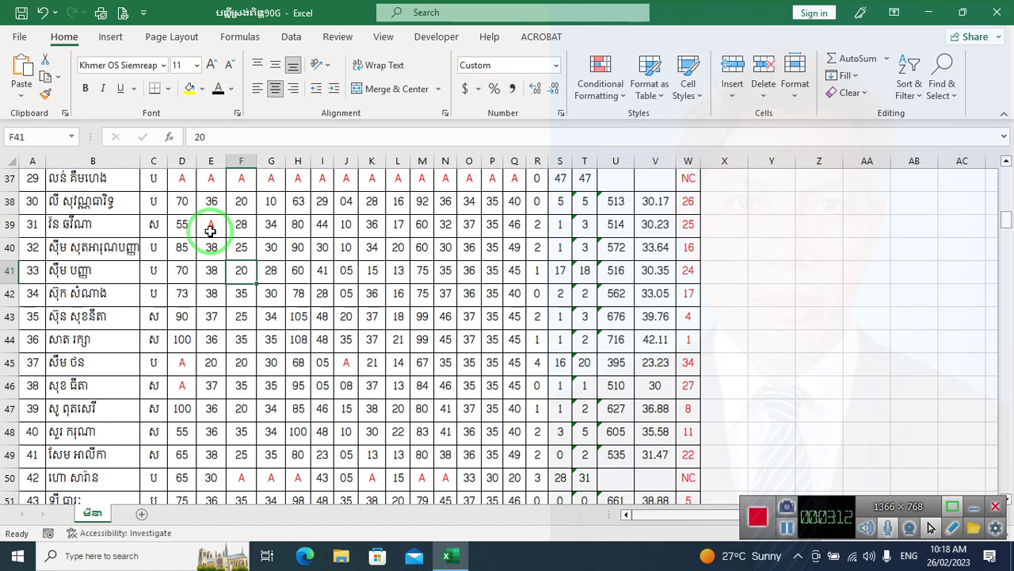
click(210, 230)
text(38)
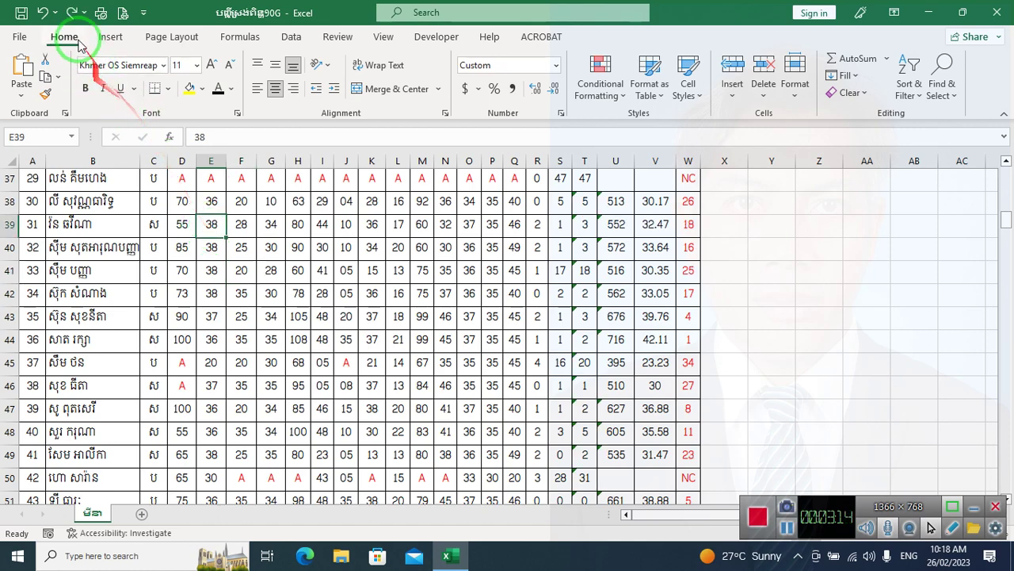
click(42, 12)
scroll(456, 269, up, 2)
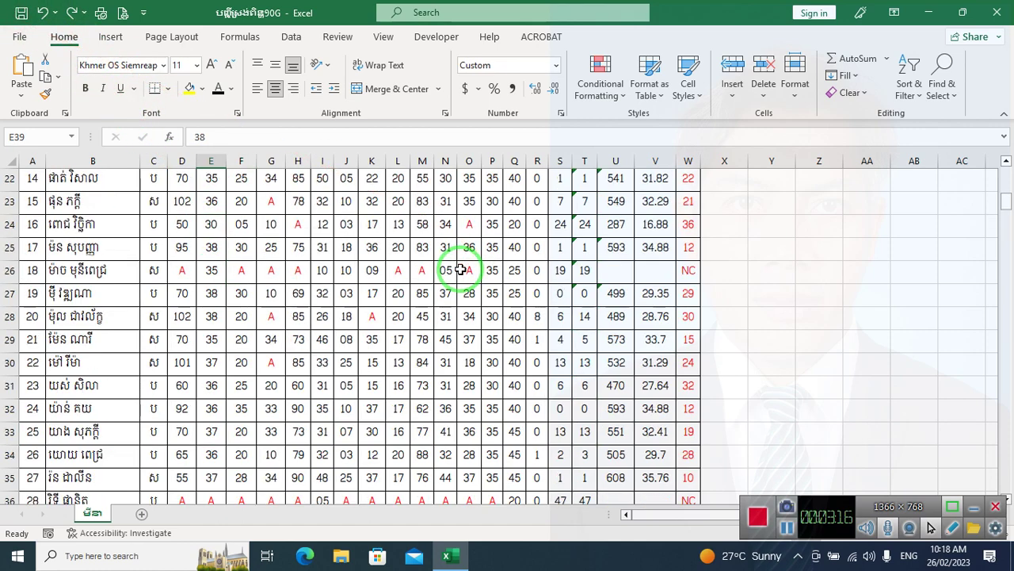